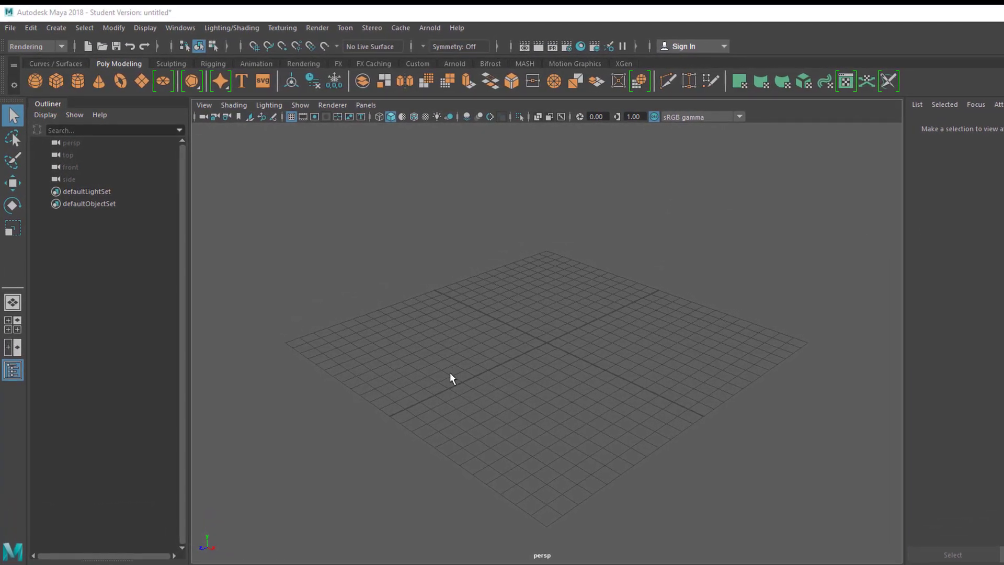
pyautogui.click(64, 62)
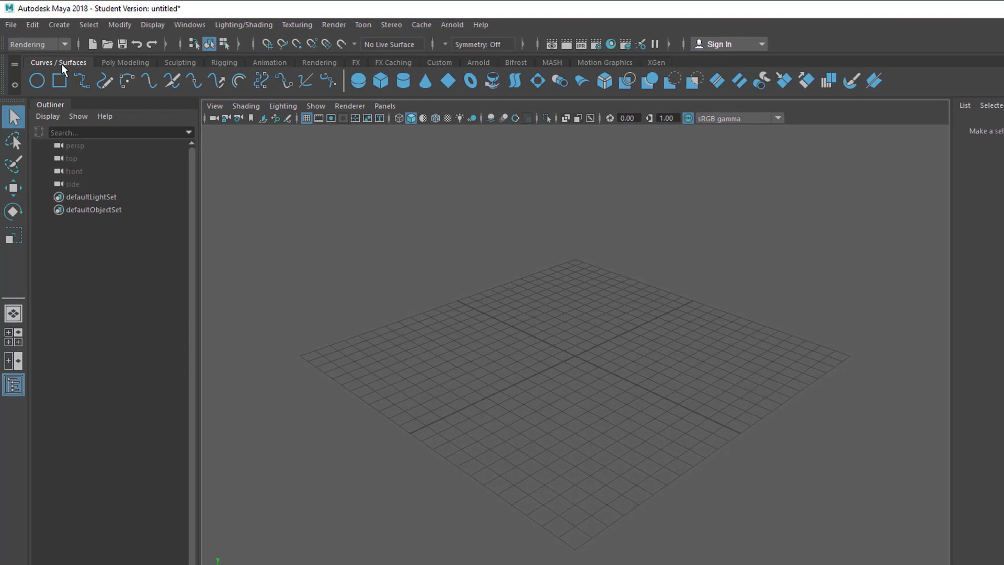
pyautogui.click(185, 62)
pyautogui.click(224, 63)
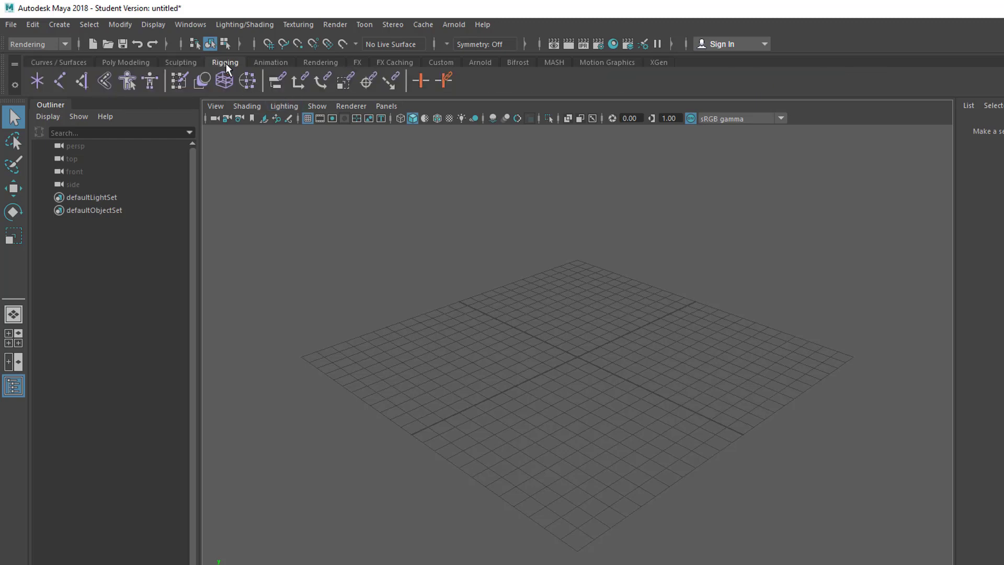
pyautogui.click(266, 63)
pyautogui.click(328, 61)
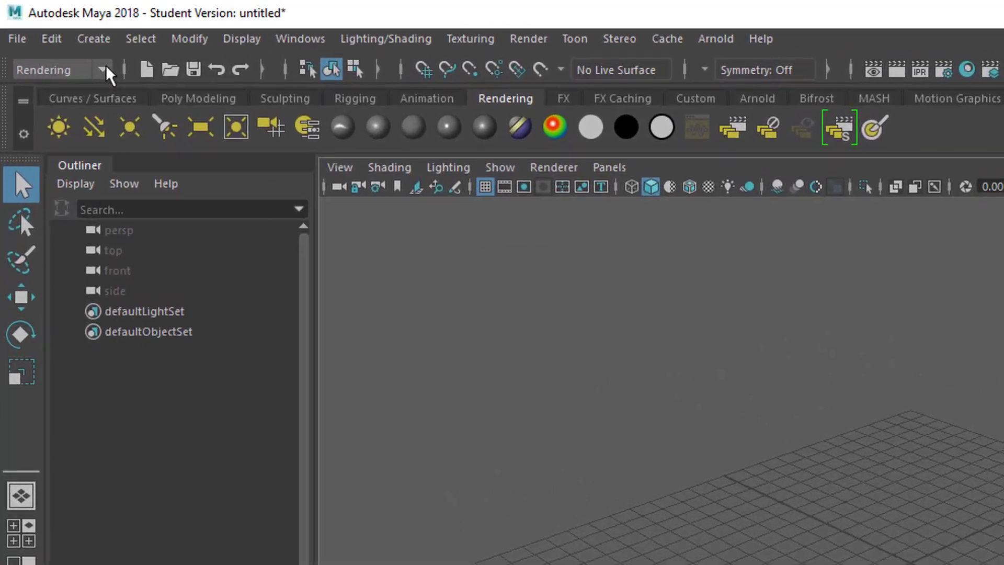
pyautogui.click(105, 70)
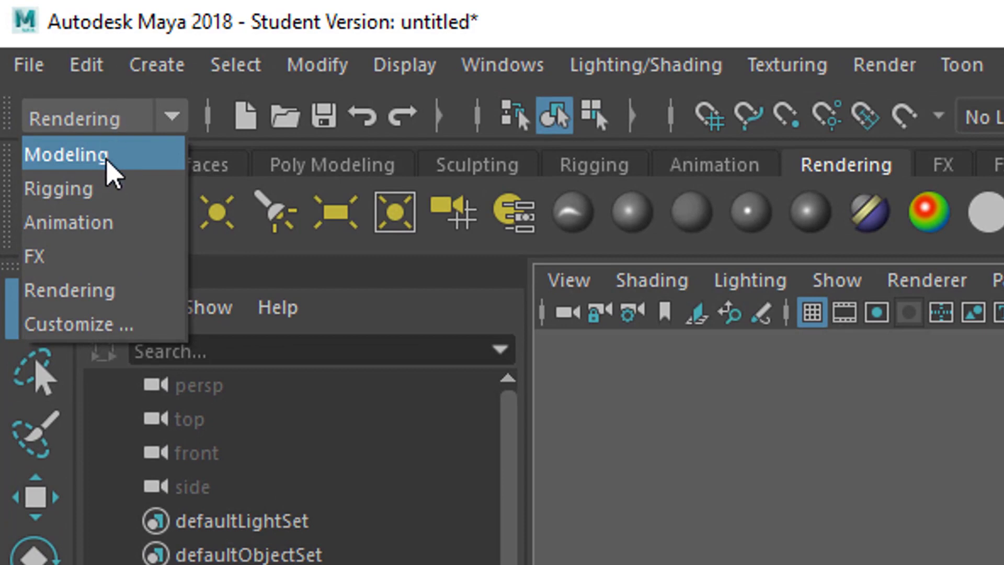
pyautogui.click(108, 289)
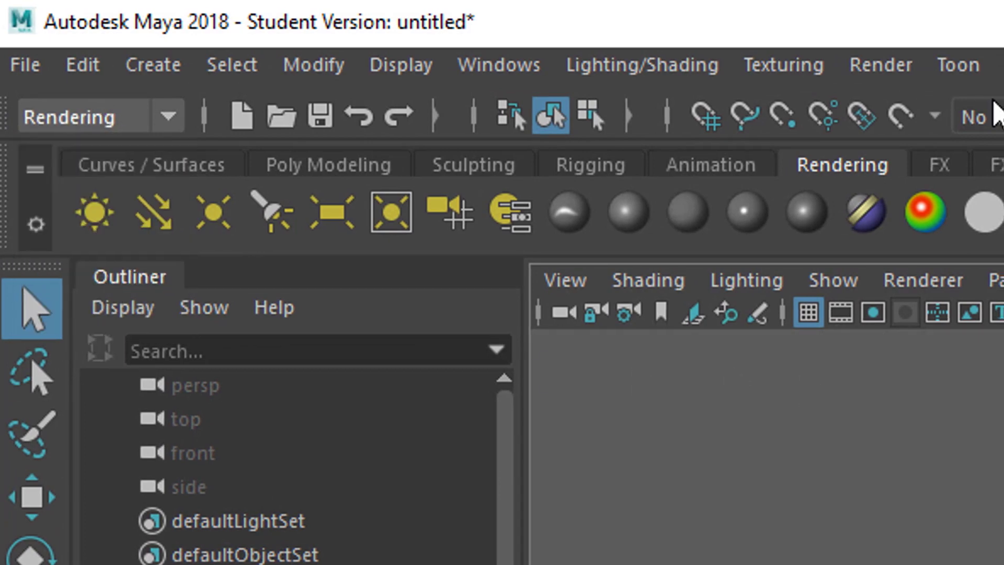
pyautogui.click(844, 73)
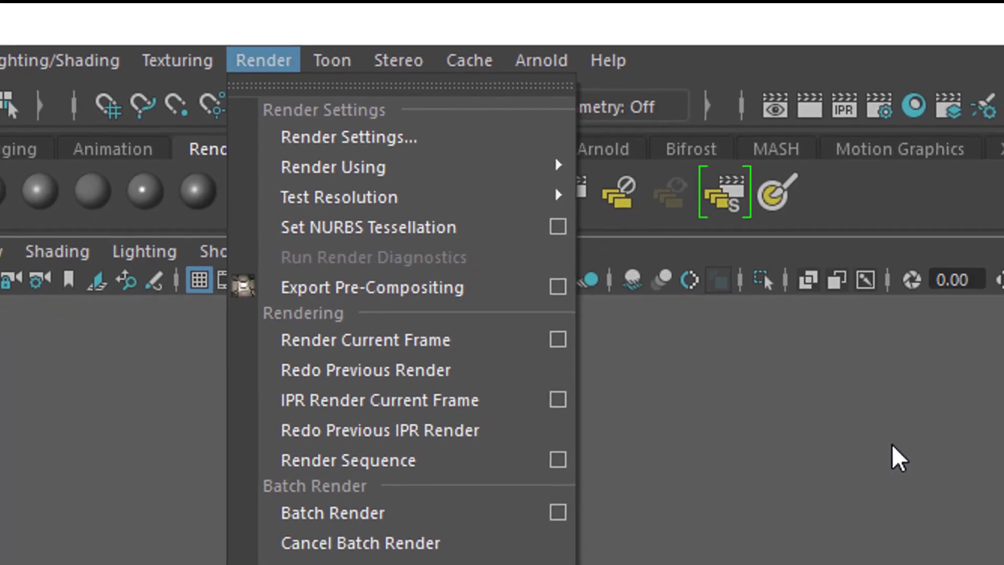
pyautogui.click(894, 458)
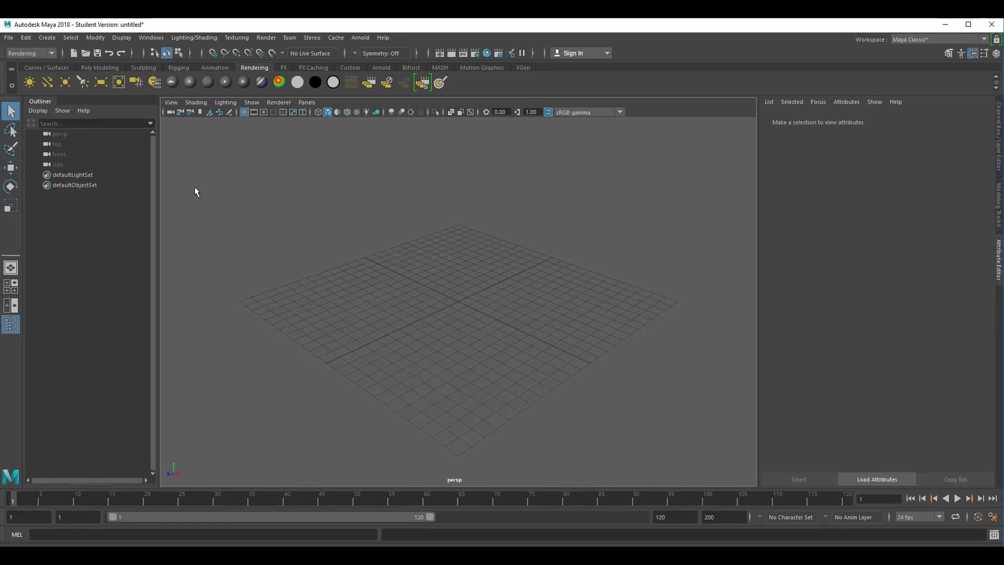
# Add an Arnold Skydome Light to the empty scene
pyautogui.click(99, 68)
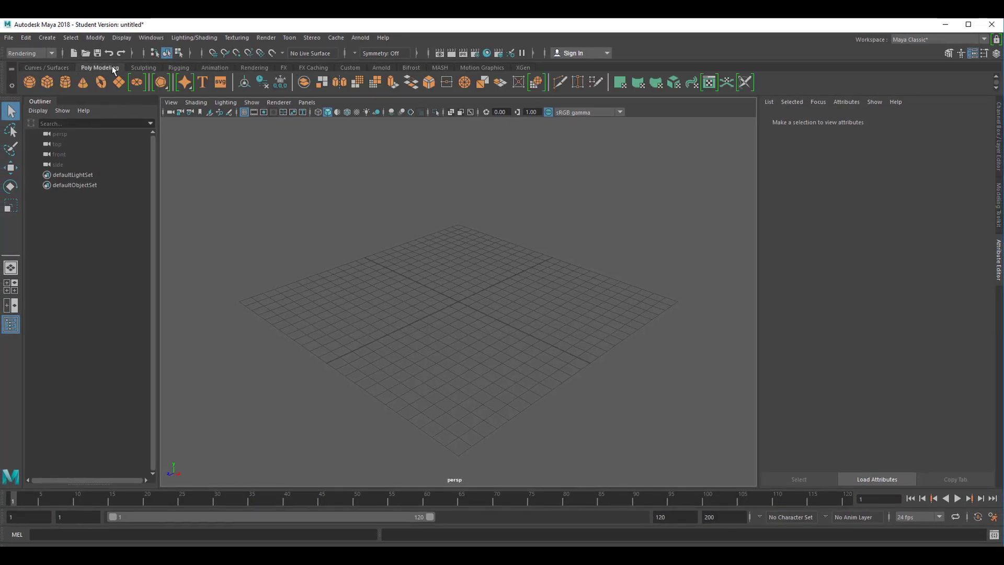
pyautogui.click(359, 38)
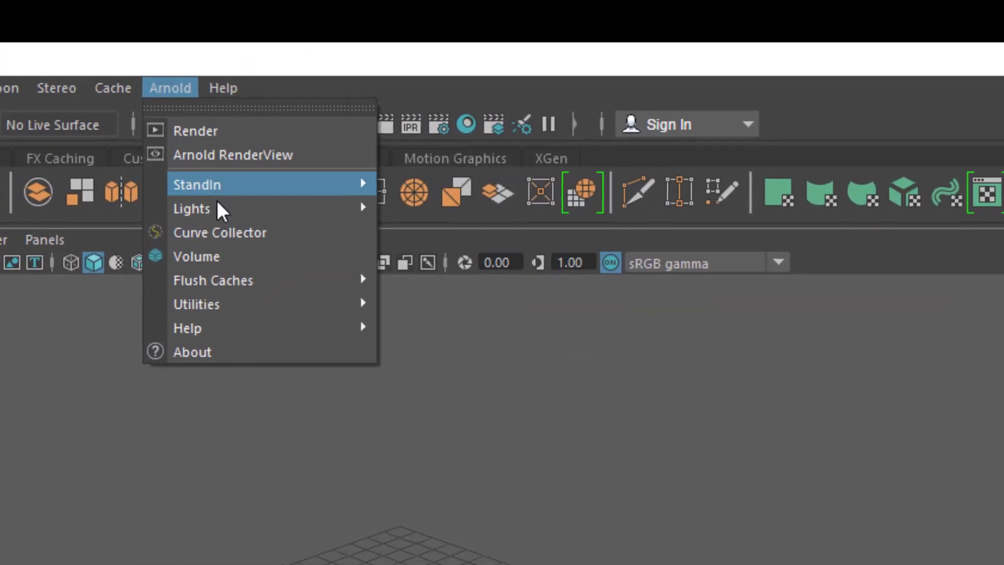
pyautogui.moveTo(249, 187)
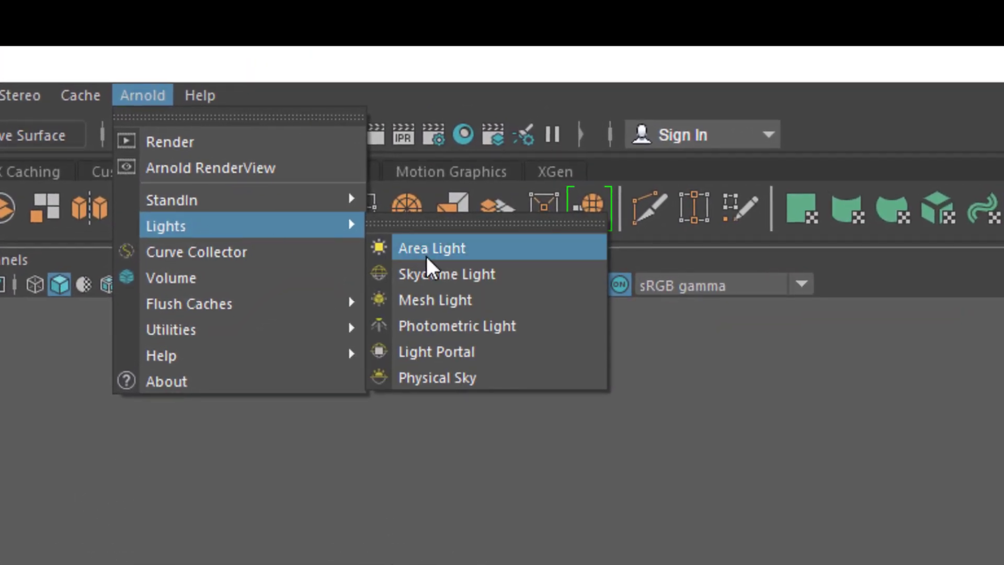
pyautogui.click(447, 278)
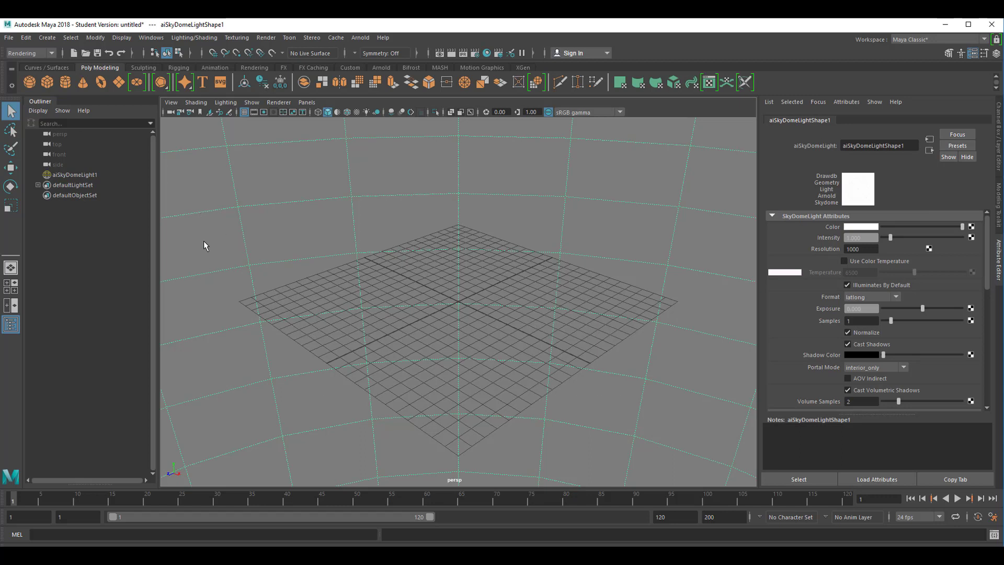
# Create a polygon plane at the origin, scale it up uniformly beyond the grid as a floor, and hide the viewport grid
pyautogui.click(120, 84)
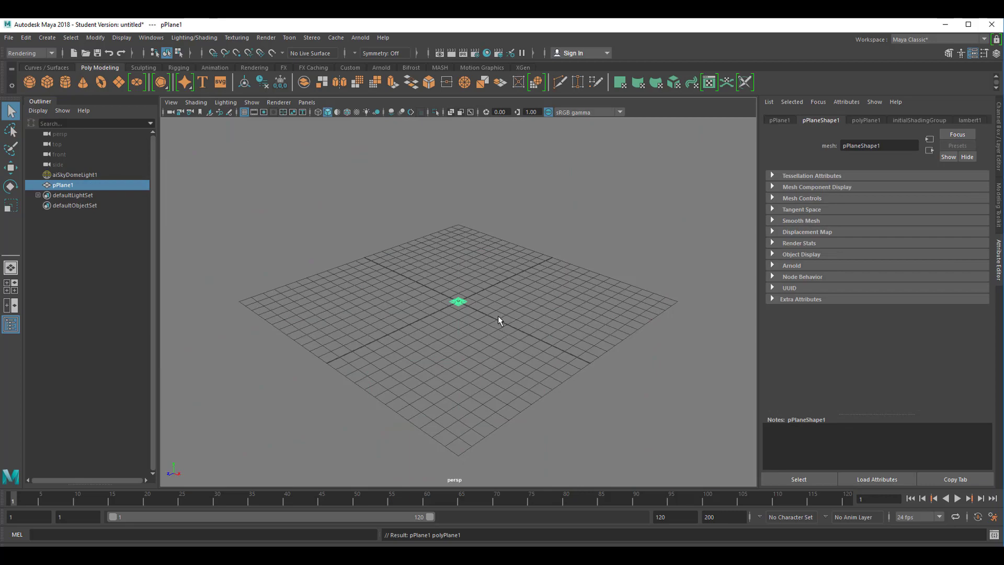
pyautogui.press('r')
pyautogui.moveTo(459, 302); pyautogui.dragTo(800, 374)
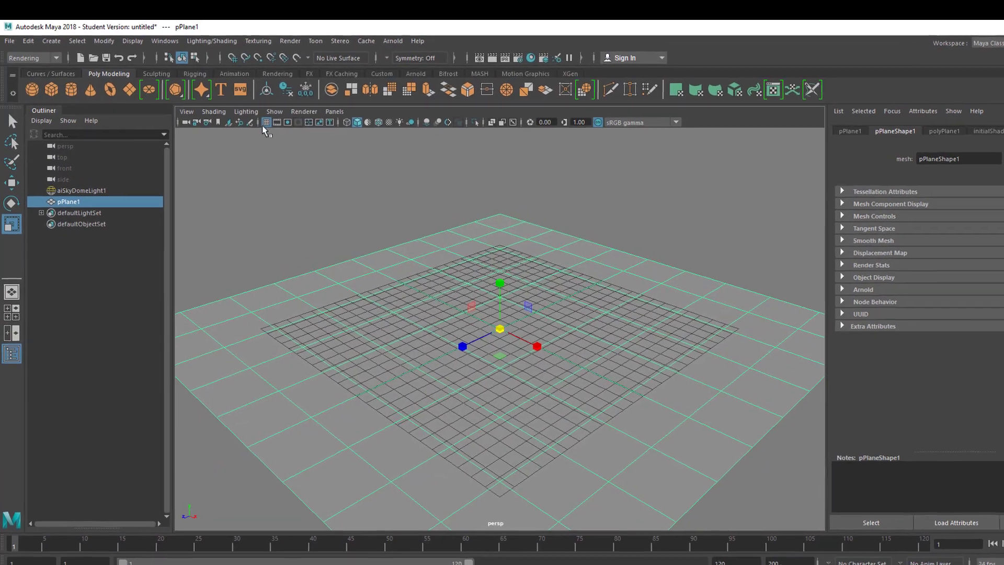
pyautogui.click(272, 125)
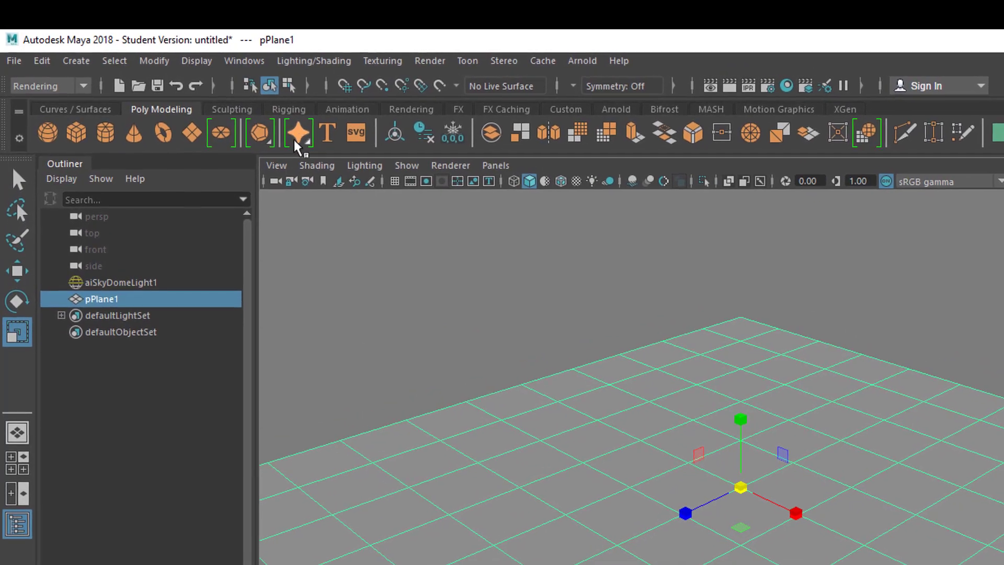
# Create a Spherical Harmonics super shape, raise it above the floor plane and scale it up uniformly
pyautogui.rightClick(306, 138)
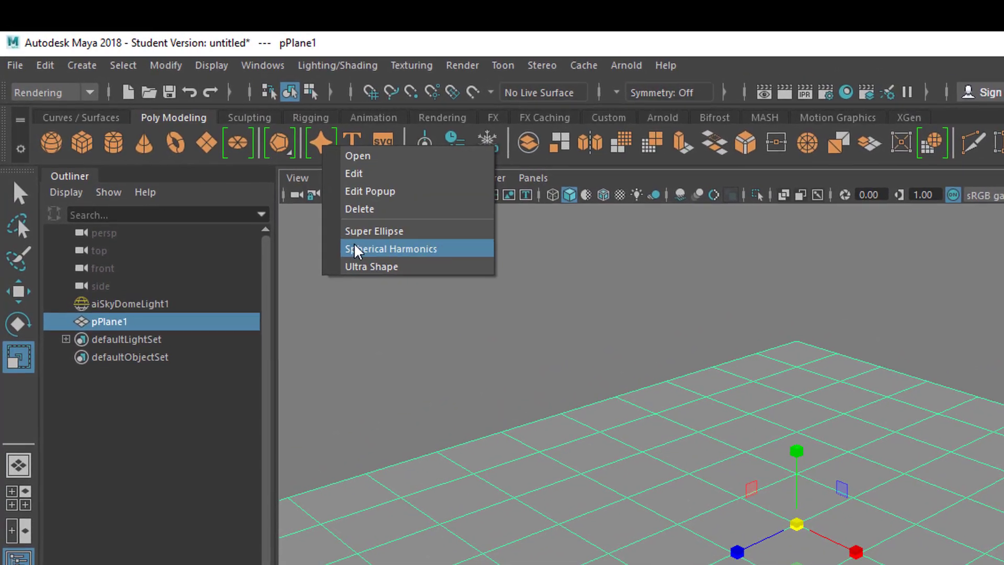
pyautogui.click(355, 251)
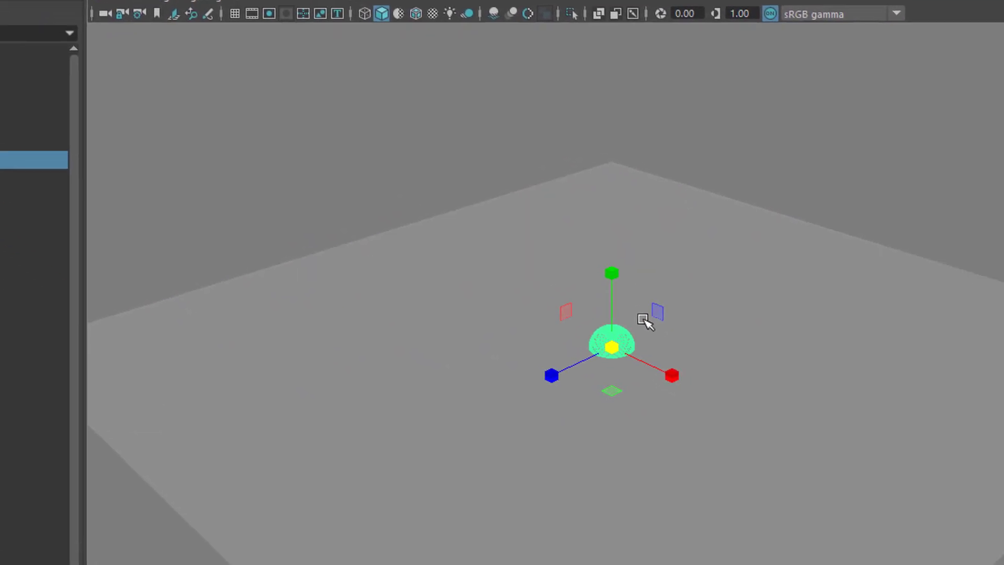
pyautogui.moveTo(612, 273); pyautogui.dragTo(614, 233)
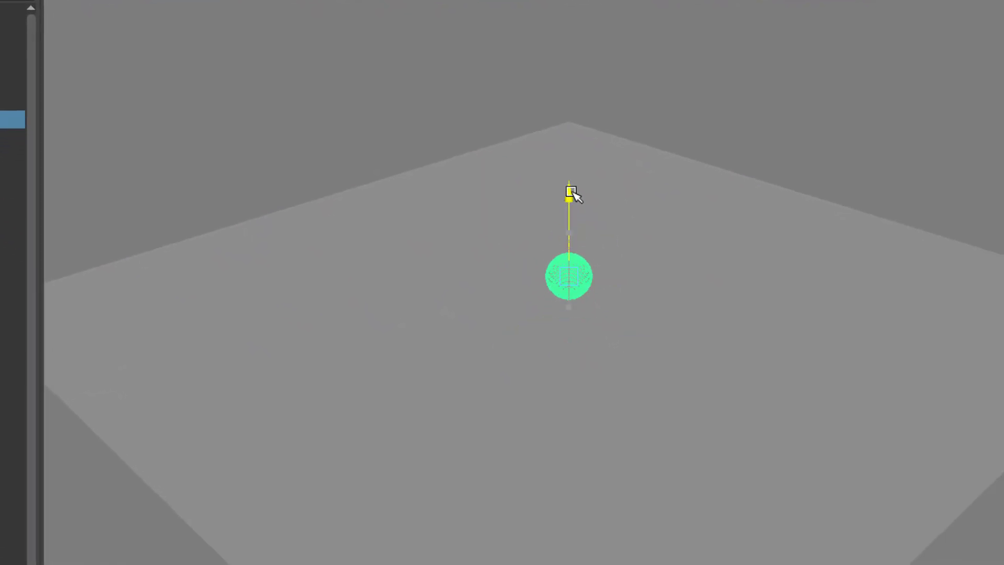
pyautogui.moveTo(570, 283); pyautogui.dragTo(617, 285, button='middle')
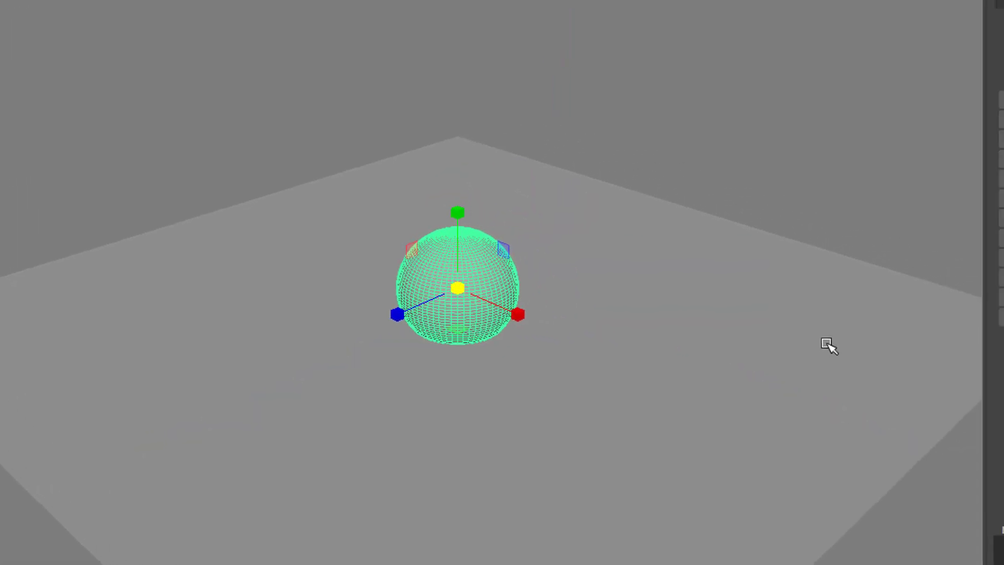
# Examine the super shape's construction attributes, including its Spherical Harmonics multipliers and exponents
pyautogui.click(889, 59)
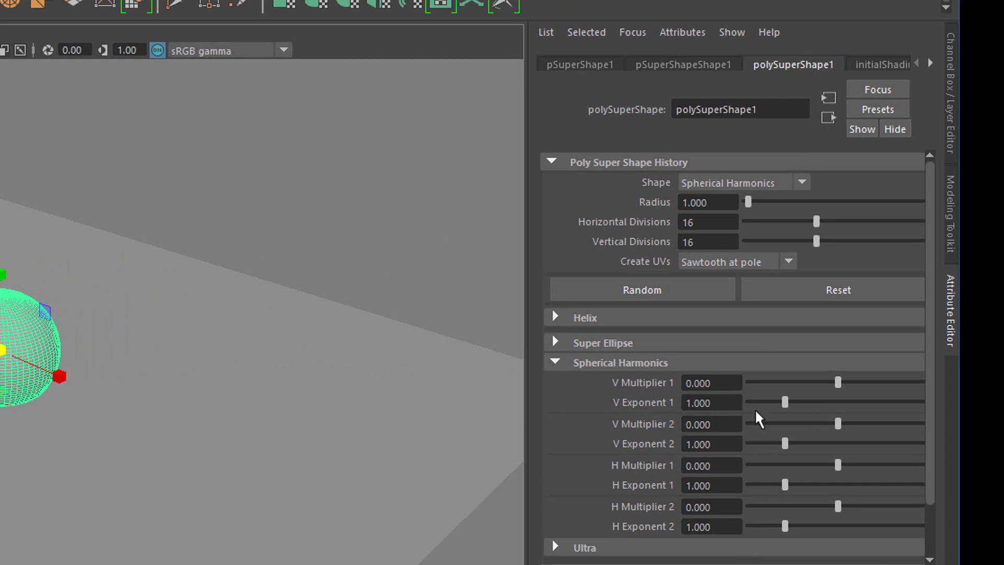
pyautogui.click(555, 363)
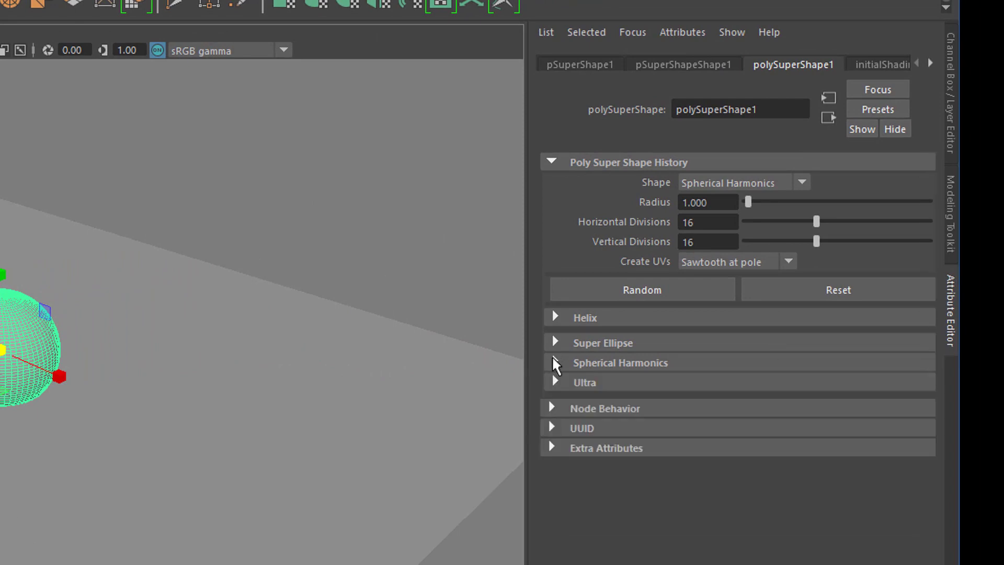
pyautogui.click(555, 362)
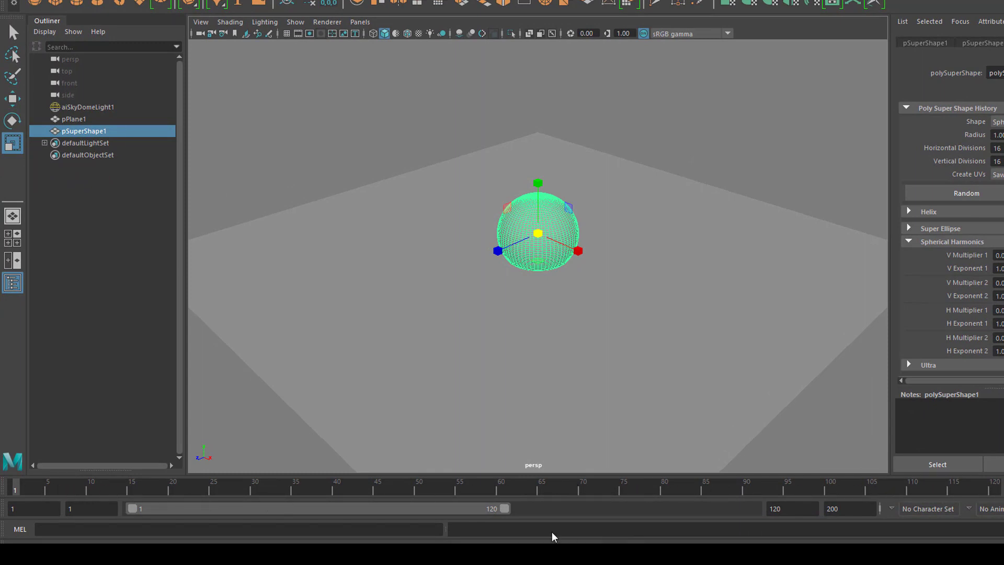
# Shorten the timeline so that both the playback range and the animation end at frame 14
pyautogui.moveTo(477, 511); pyautogui.dragTo(763, 519)
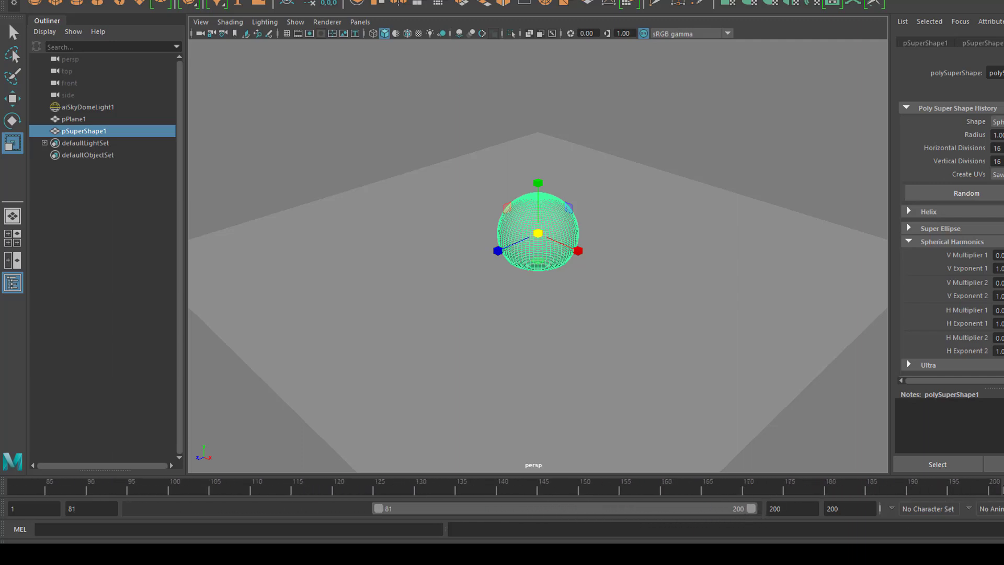
pyautogui.moveTo(682, 512); pyautogui.dragTo(329, 529)
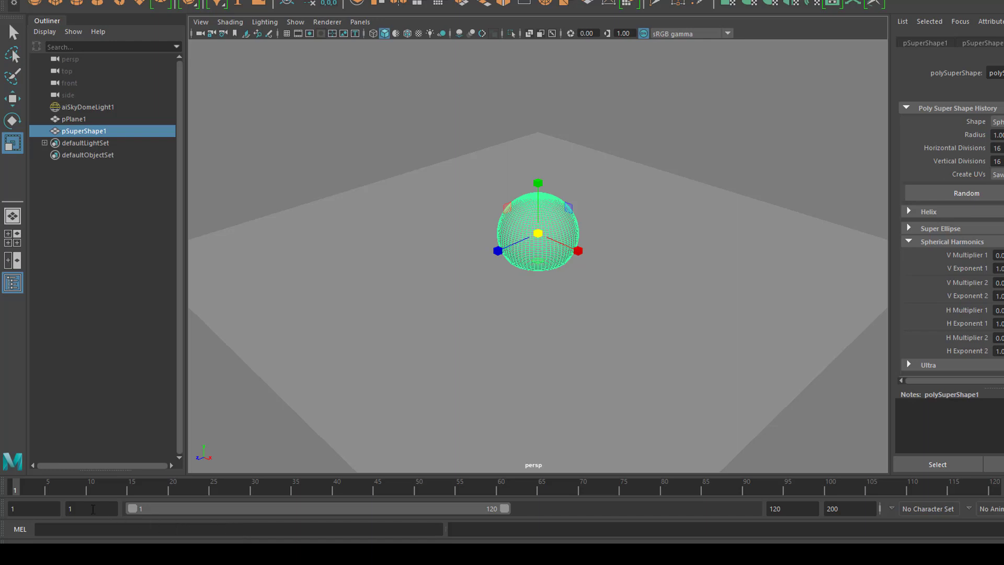
pyautogui.moveTo(505, 510); pyautogui.dragTo(178, 534)
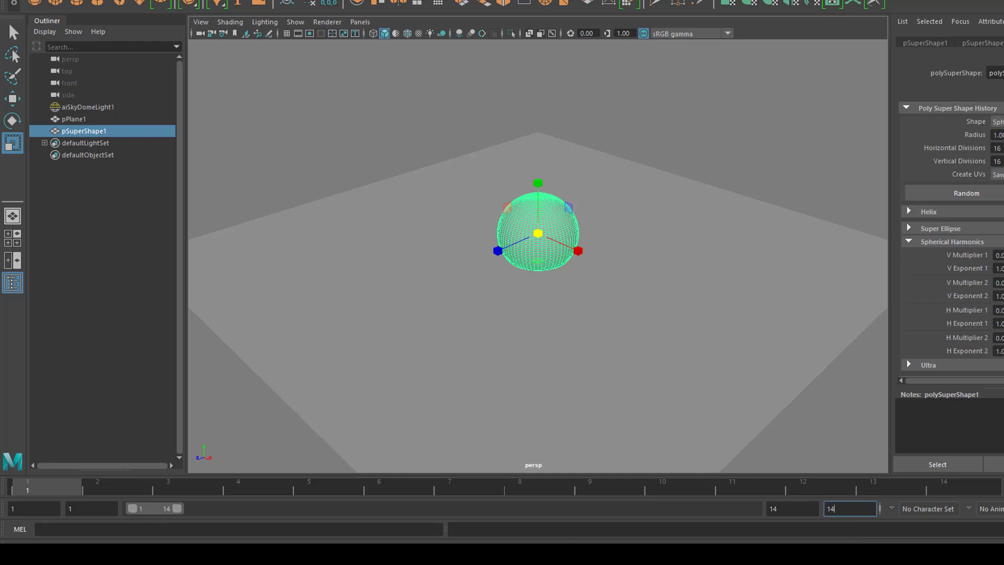
pyautogui.press('Return')
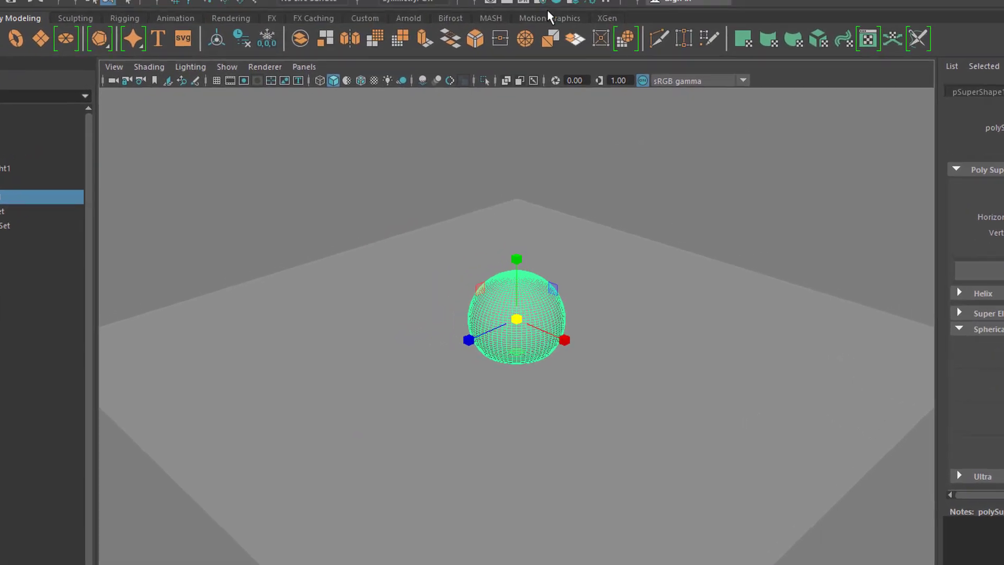
# Configure the render settings to output an image sequence named name.#.ext with end frame 14
pyautogui.click(508, 64)
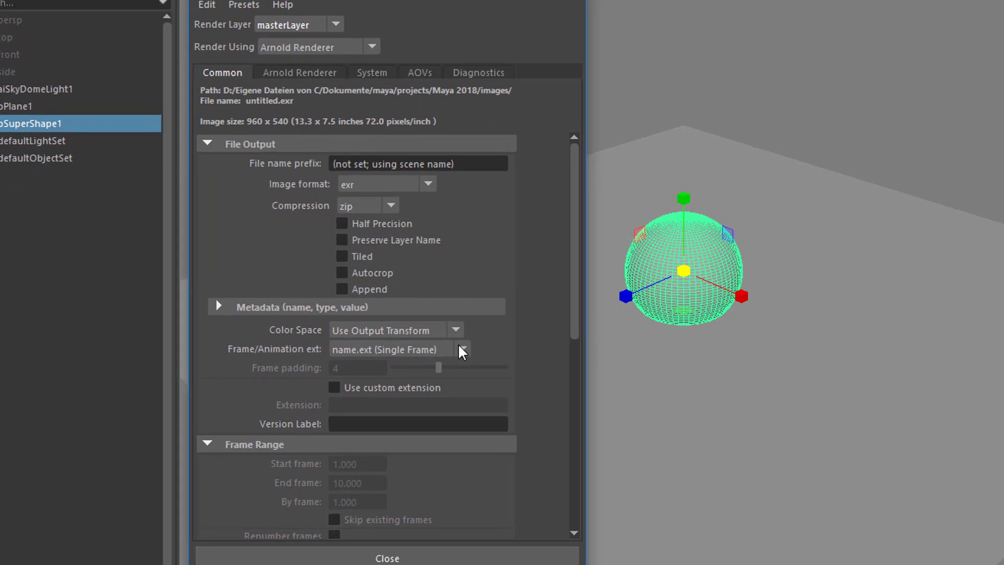
pyautogui.click(462, 349)
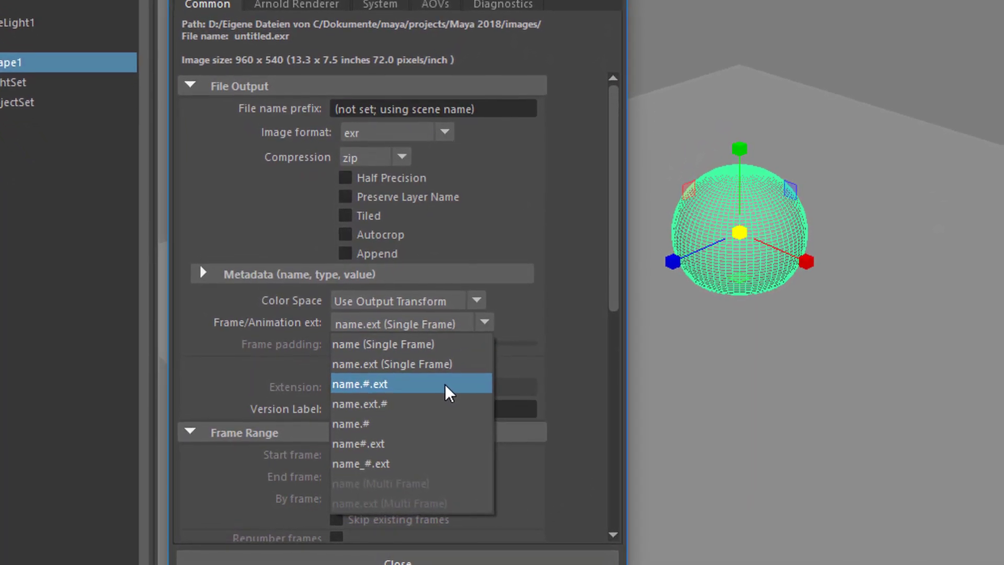
pyautogui.click(444, 393)
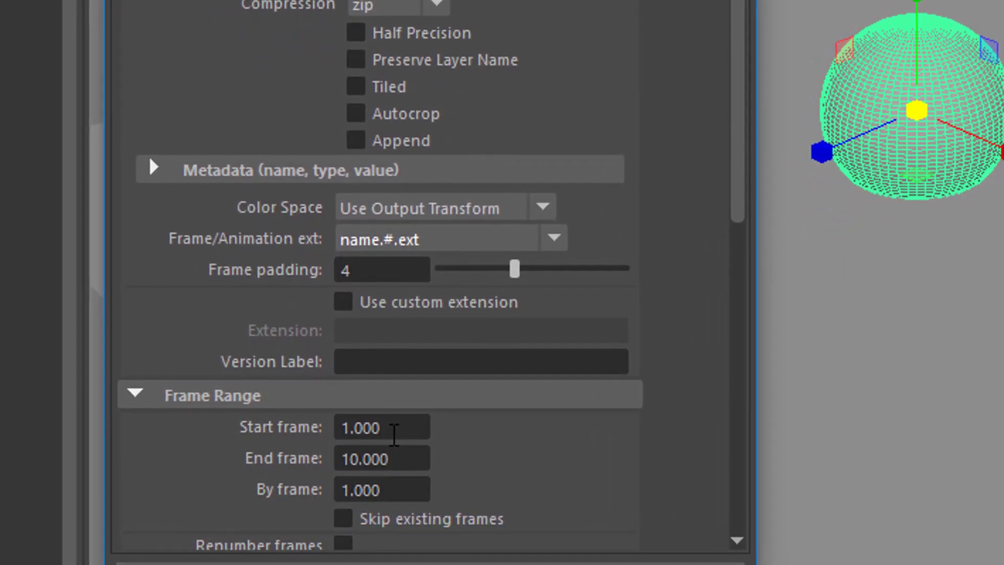
pyautogui.click(396, 463)
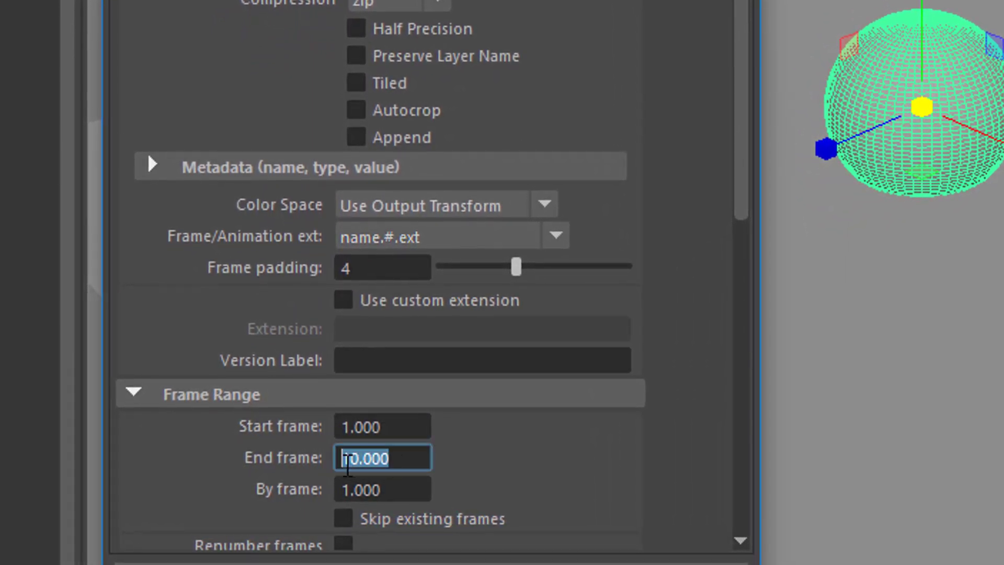
pyautogui.write('14')
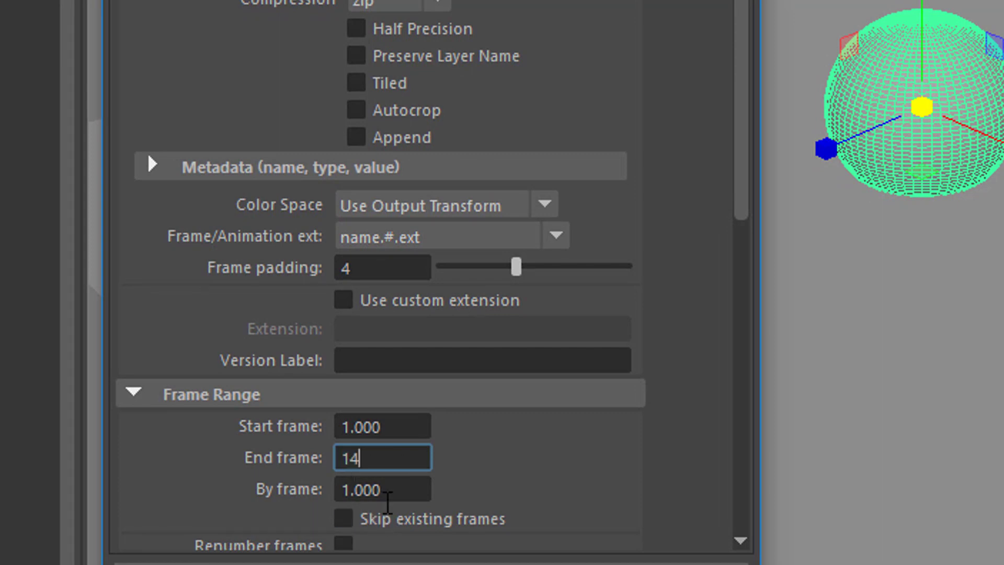
pyautogui.press('Tab')
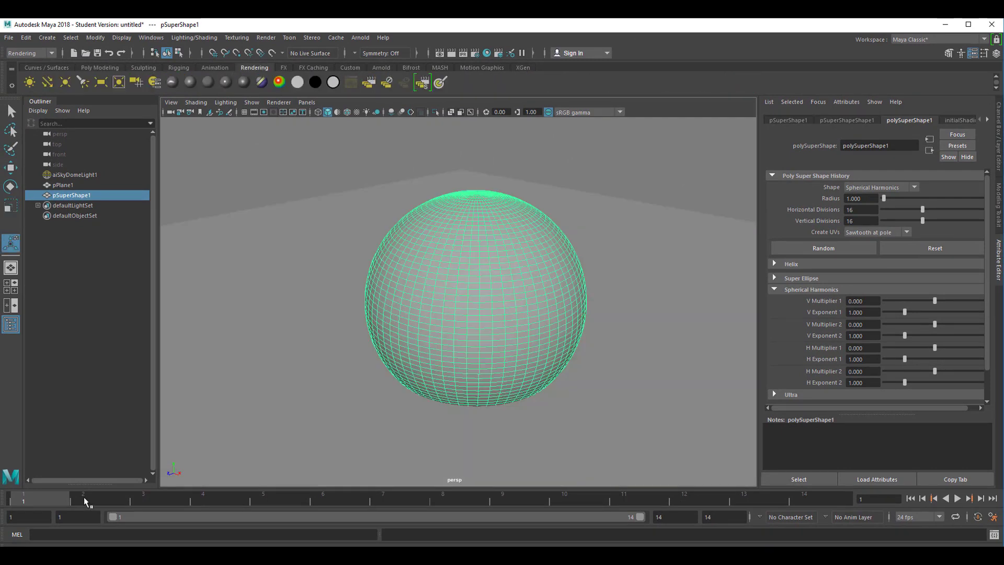
# Set a keyframe on the super shape's V Multiplier 1 with value 0 at frame 1
pyautogui.press('Escape')
pyautogui.rightClick(819, 301)
pyautogui.click(857, 318)
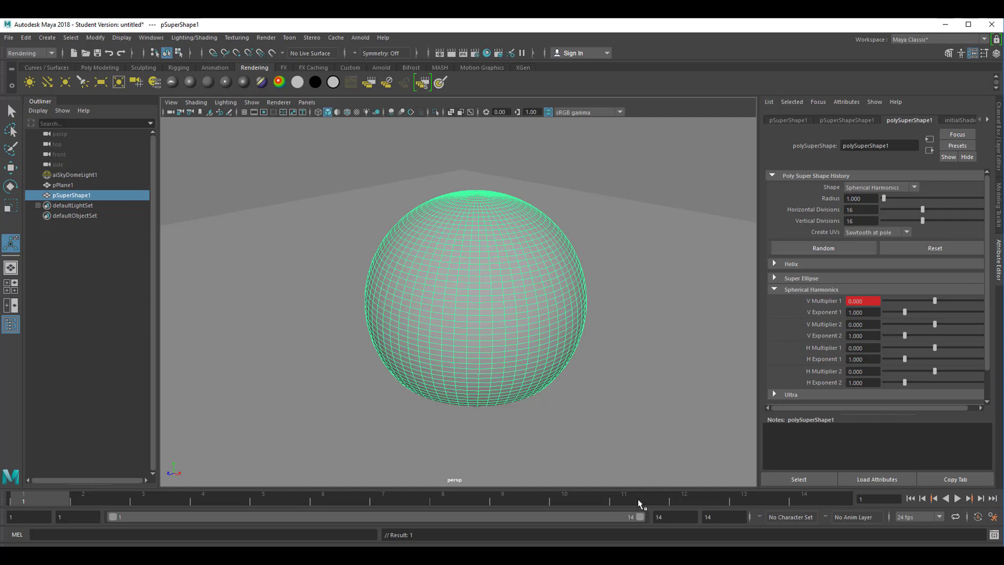
# Raise V Multiplier 1 to about 3.09 at frame 14, keyframe it, and scrub the timeline to preview the deformation
pyautogui.click(816, 498)
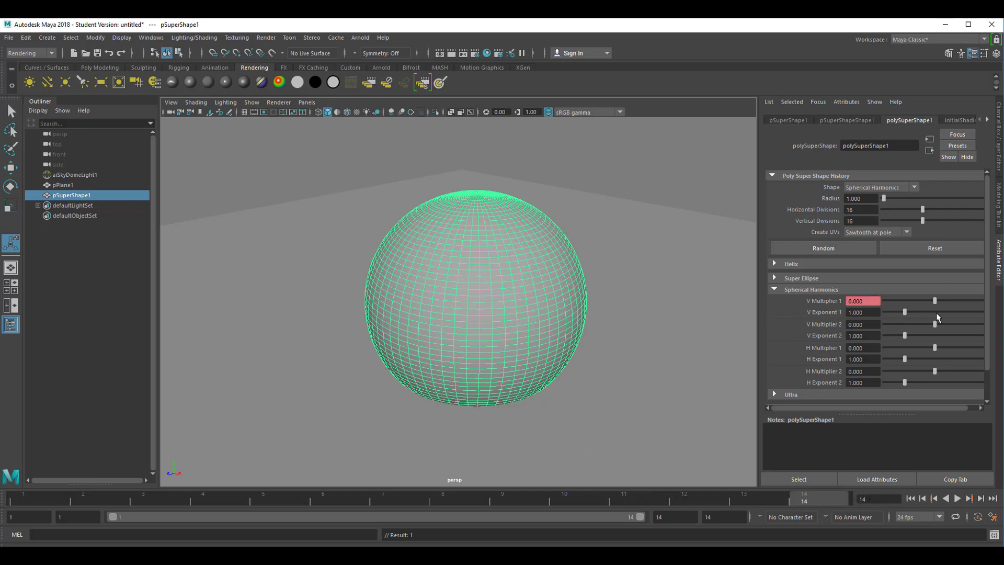
pyautogui.moveTo(934, 301); pyautogui.dragTo(937, 306)
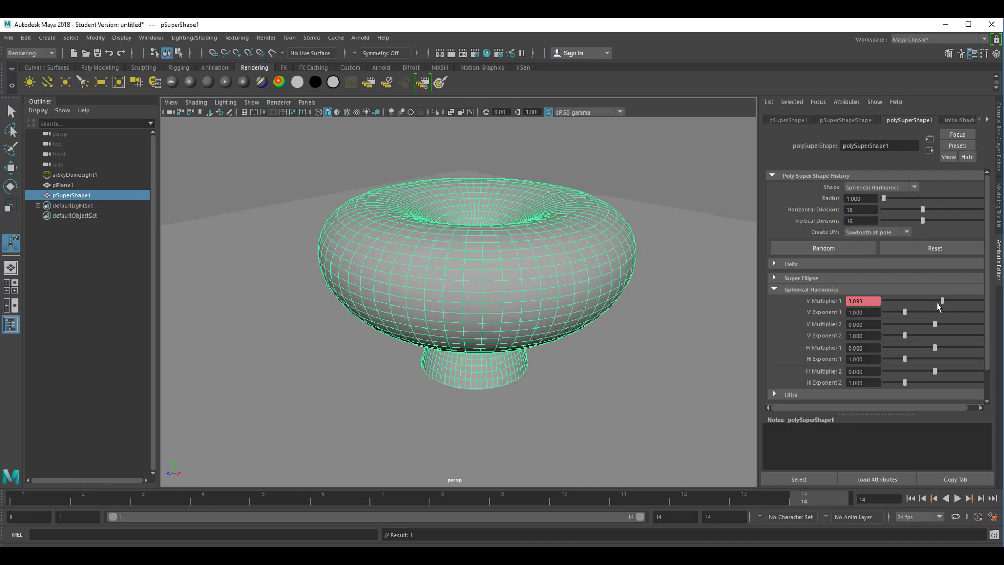
pyautogui.rightClick(823, 304)
pyautogui.click(833, 314)
pyautogui.moveTo(534, 503); pyautogui.dragTo(688, 521)
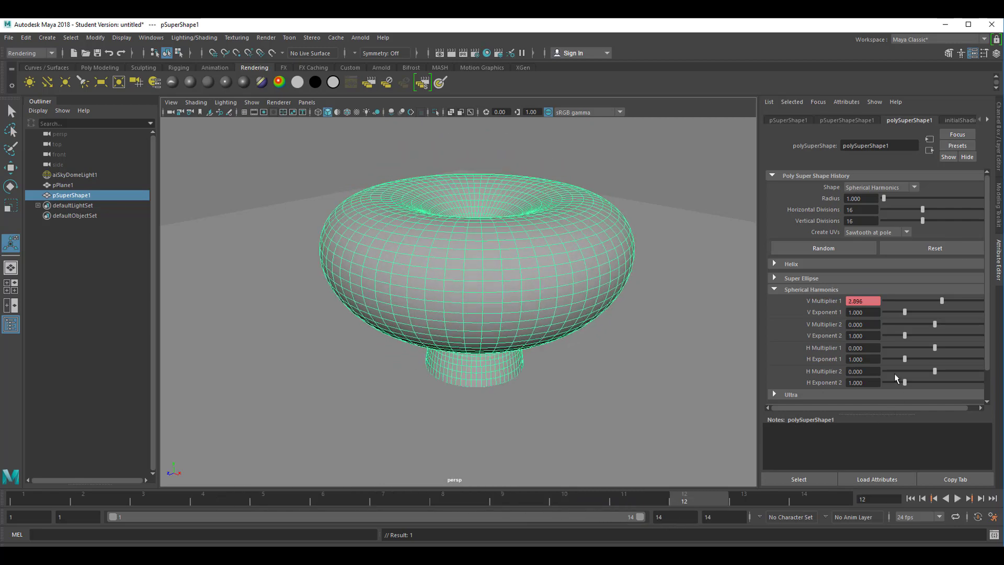
# Keyframe H Multiplier 1 with value 0 at frame 12 and about -1.66 at frame 1, and scrub the timeline to preview it
pyautogui.rightClick(819, 349)
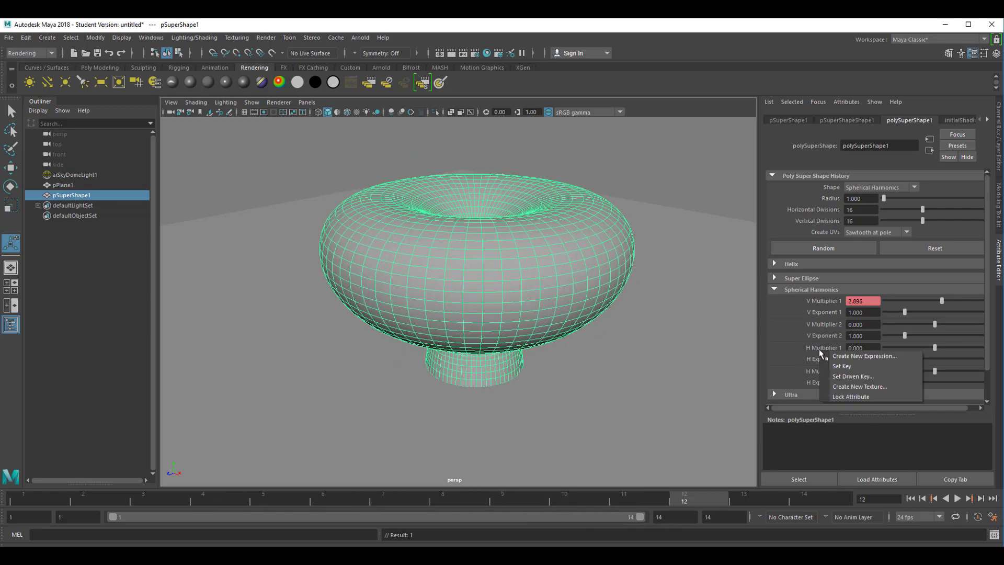
pyautogui.click(820, 355)
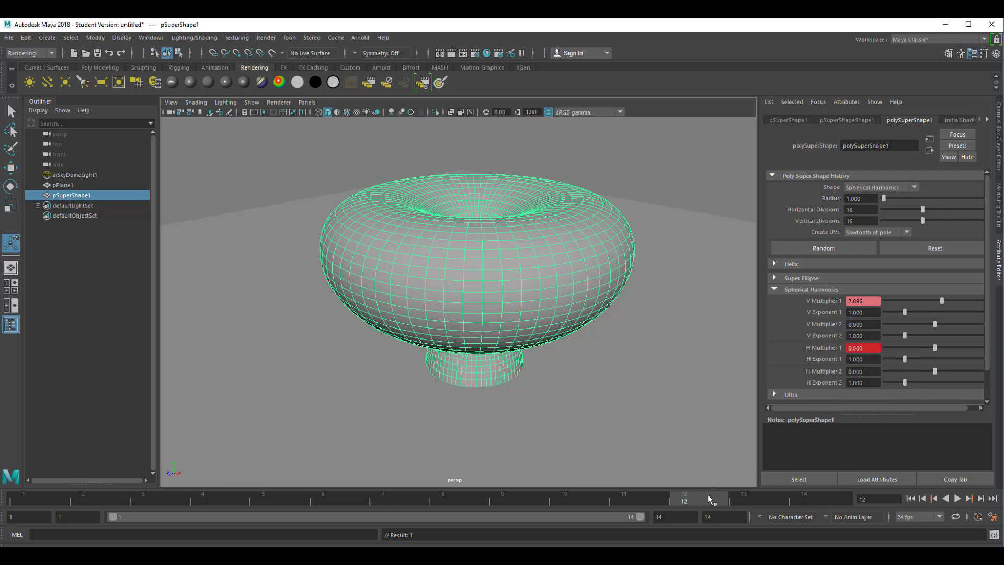
pyautogui.moveTo(703, 497); pyautogui.dragTo(26, 506)
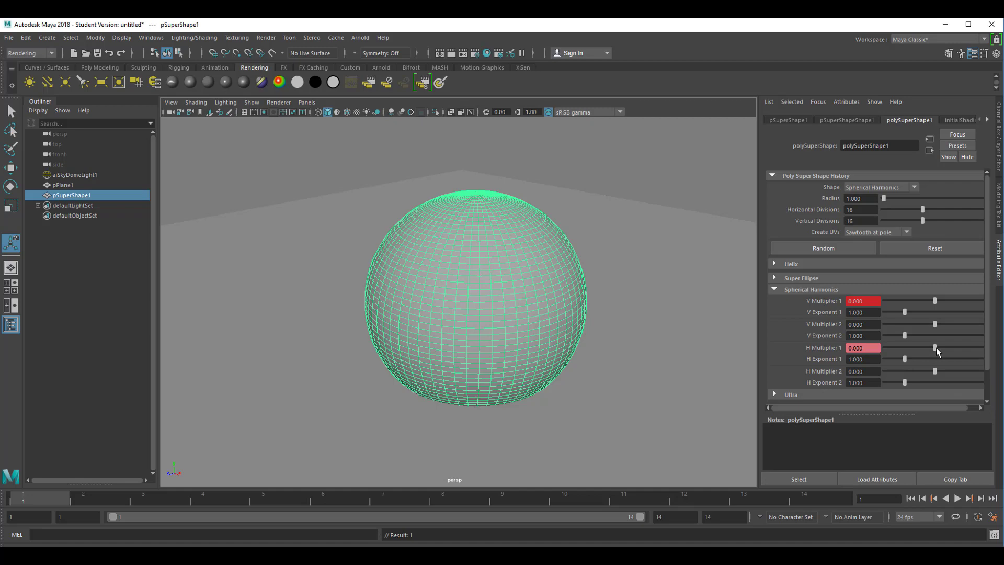
pyautogui.moveTo(938, 352); pyautogui.dragTo(931, 354)
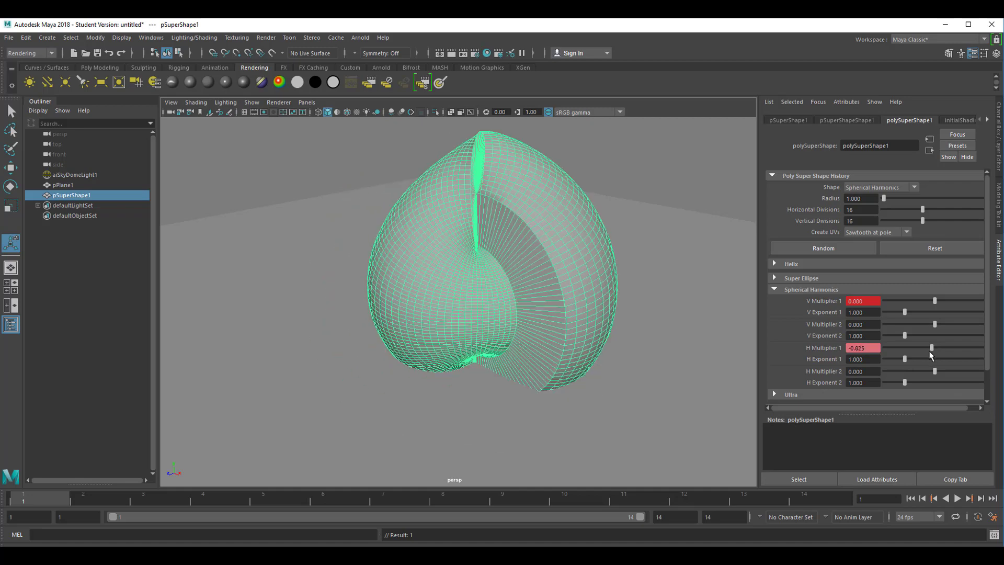
pyautogui.rightClick(820, 354)
pyautogui.click(840, 365)
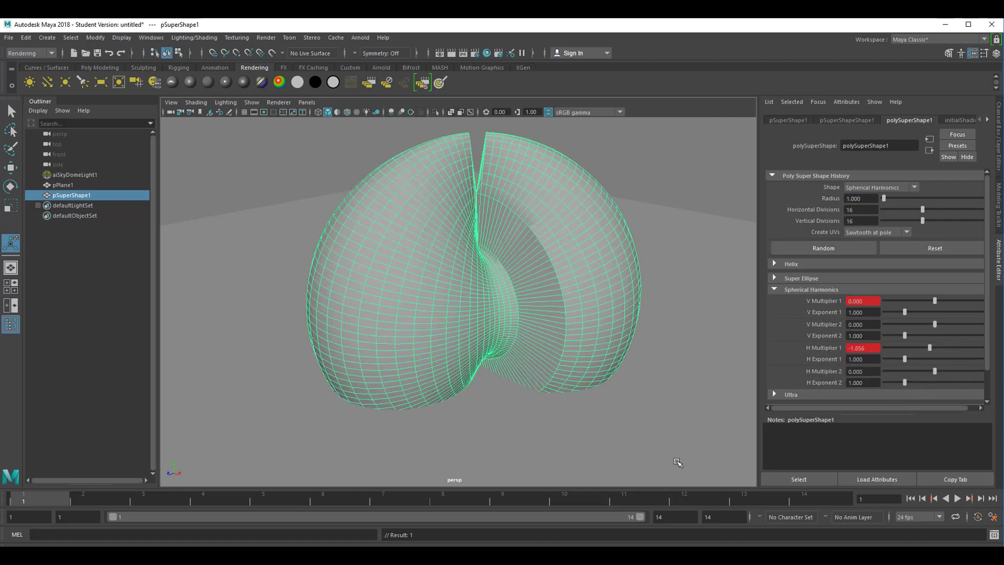
pyautogui.moveTo(78, 503); pyautogui.dragTo(58, 526)
pyautogui.moveTo(3, 497); pyautogui.dragTo(2, 497)
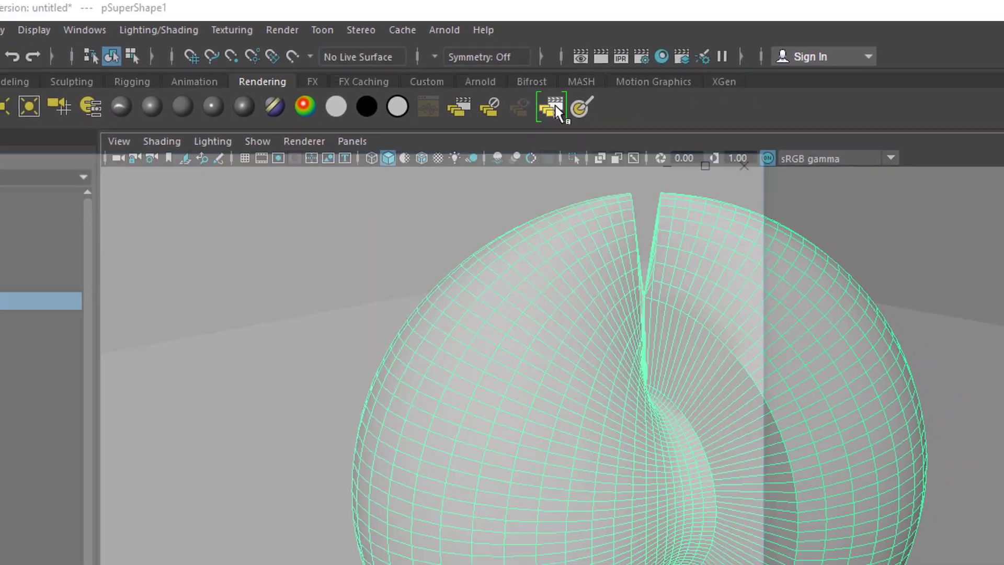
# Render the 14-frame sequence with the Arnold Renderer and browse through the rendered frames in the Render View
pyautogui.click(512, 166)
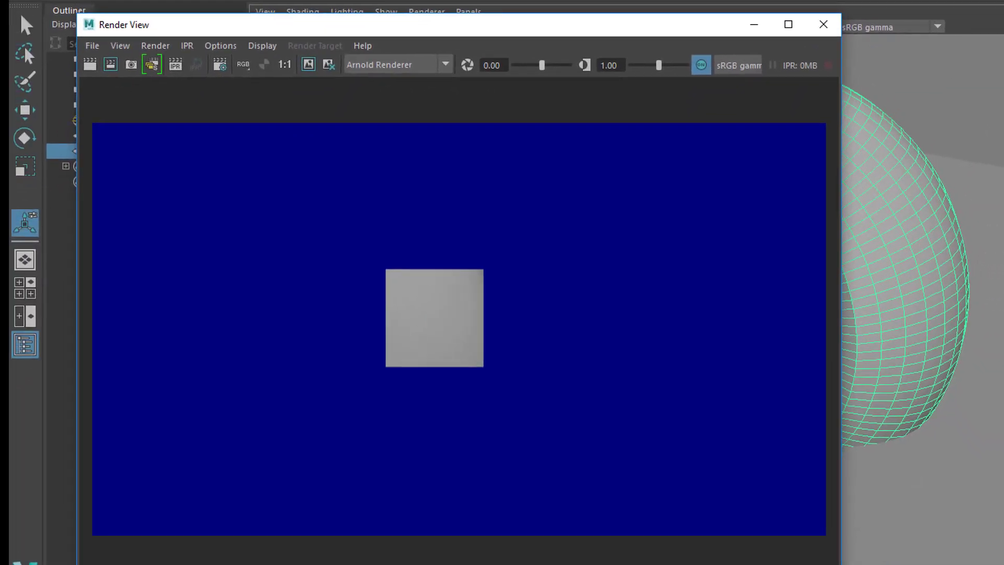
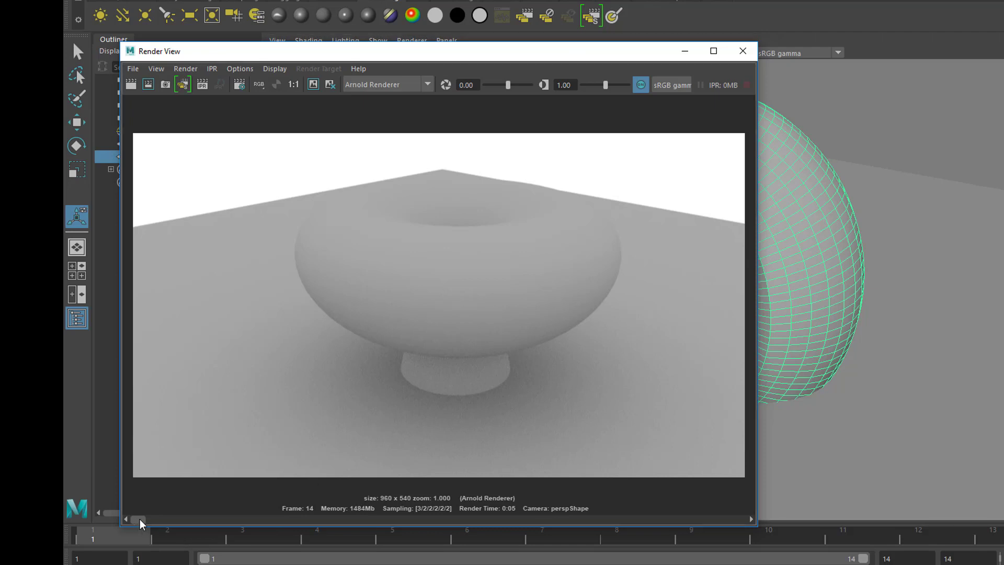
pyautogui.moveTo(172, 522); pyautogui.dragTo(398, 562)
pyautogui.moveTo(425, 519); pyautogui.dragTo(199, 563)
pyautogui.moveTo(195, 520); pyautogui.dragTo(138, 519)
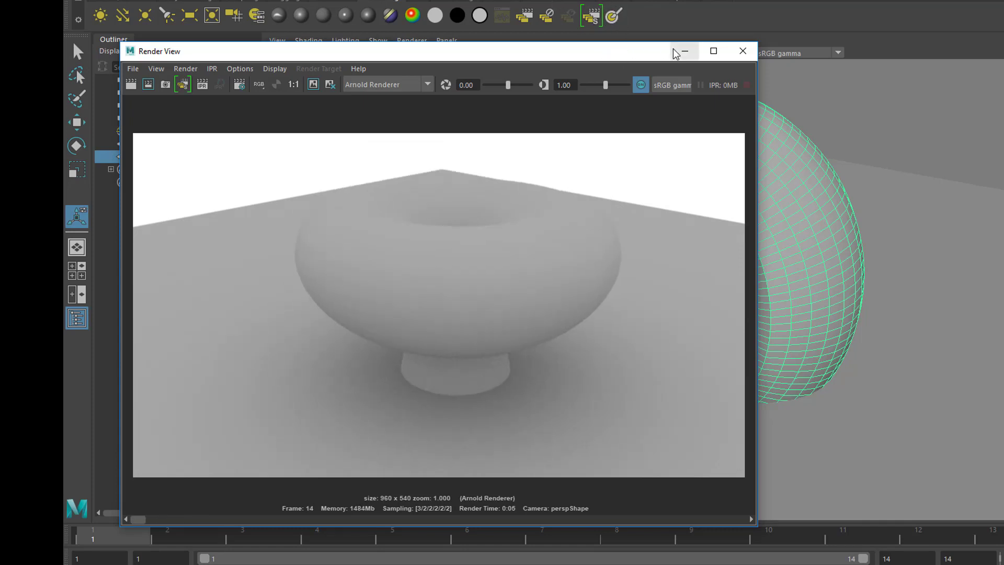
# Move the Render View window lower to uncover the viewport and show the available sequence and batch rendering commands
pyautogui.moveTo(640, 52); pyautogui.dragTo(657, 142)
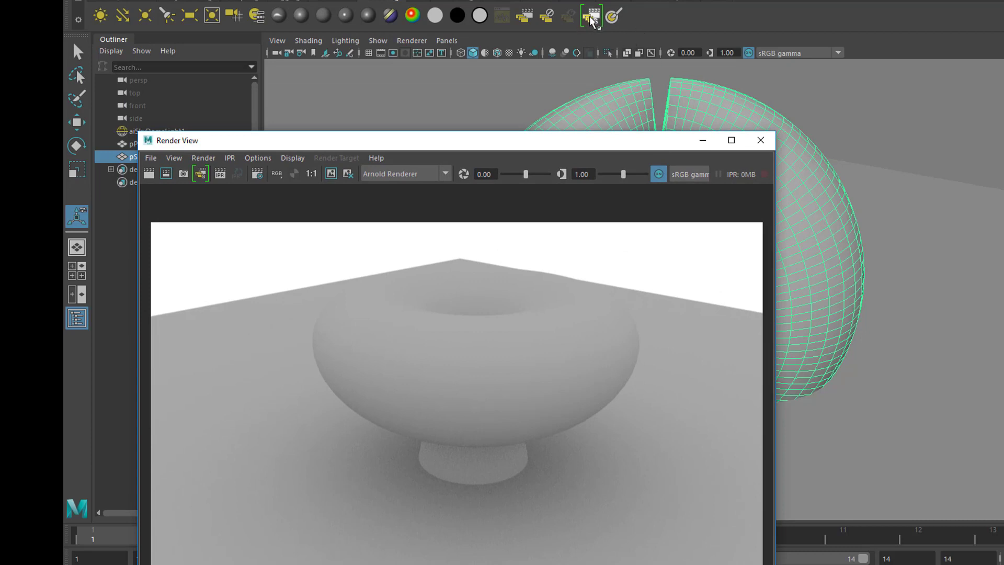
pyautogui.click(405, 0)
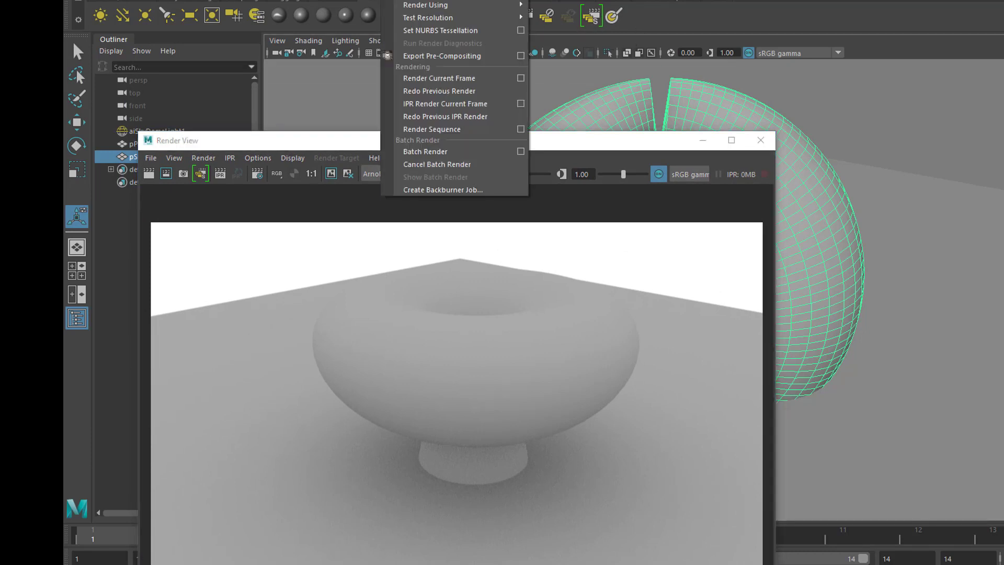